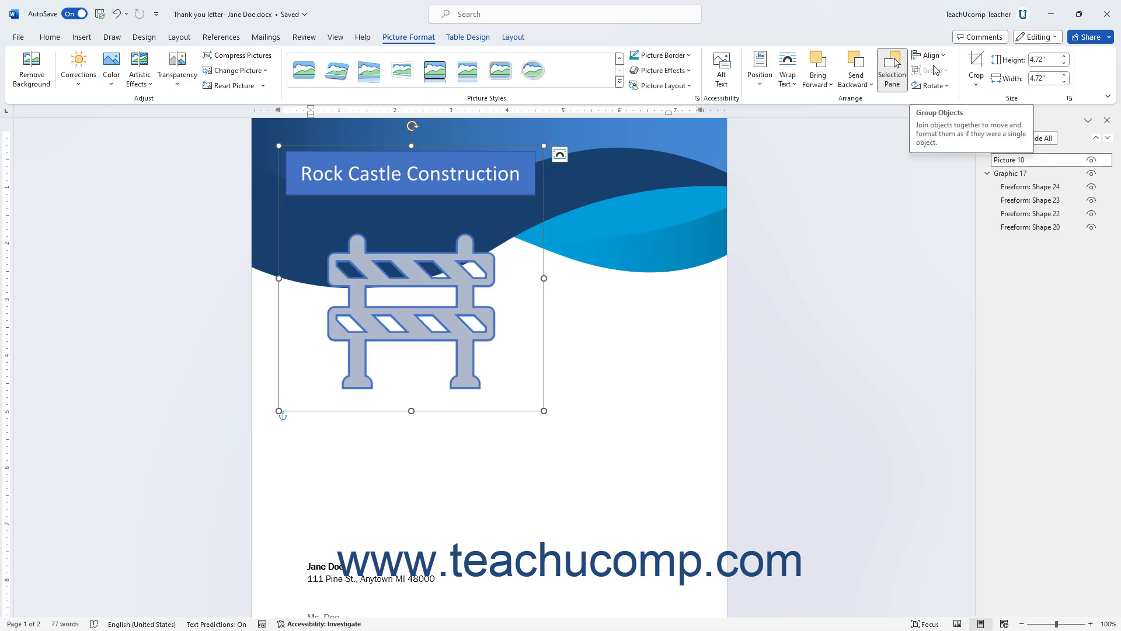
# - Group the Rock Castle Construction logo picture with the blue wave header graphic into one object
pyautogui.click(1016, 172)
pyautogui.click(1016, 159)
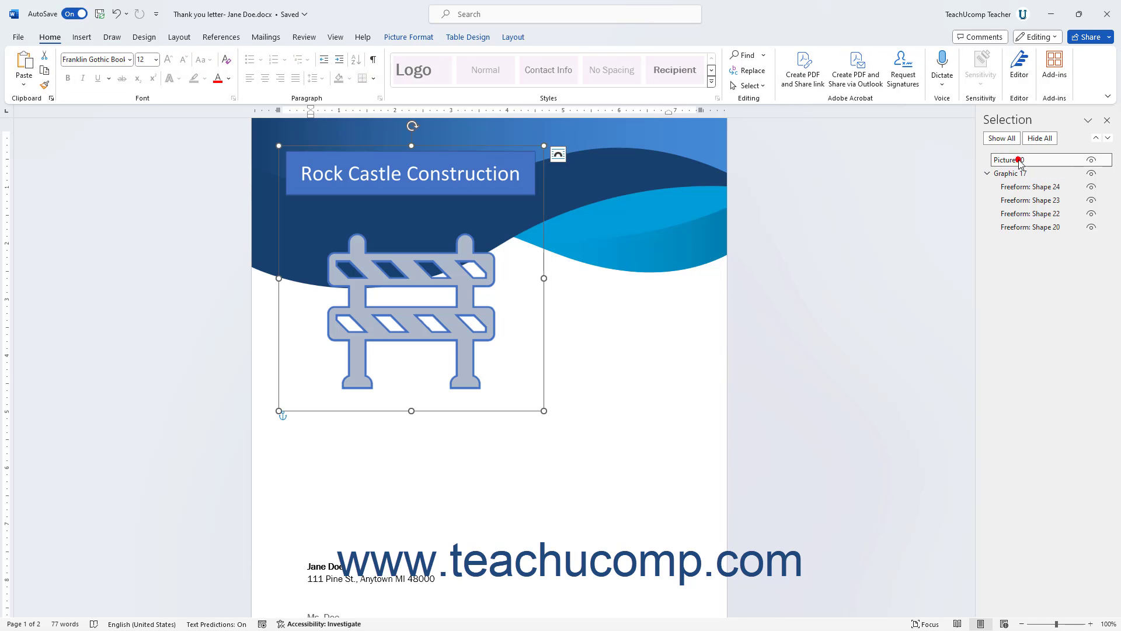
pyautogui.keyDown('ctrl'); pyautogui.click(651, 170); pyautogui.keyUp('ctrl')
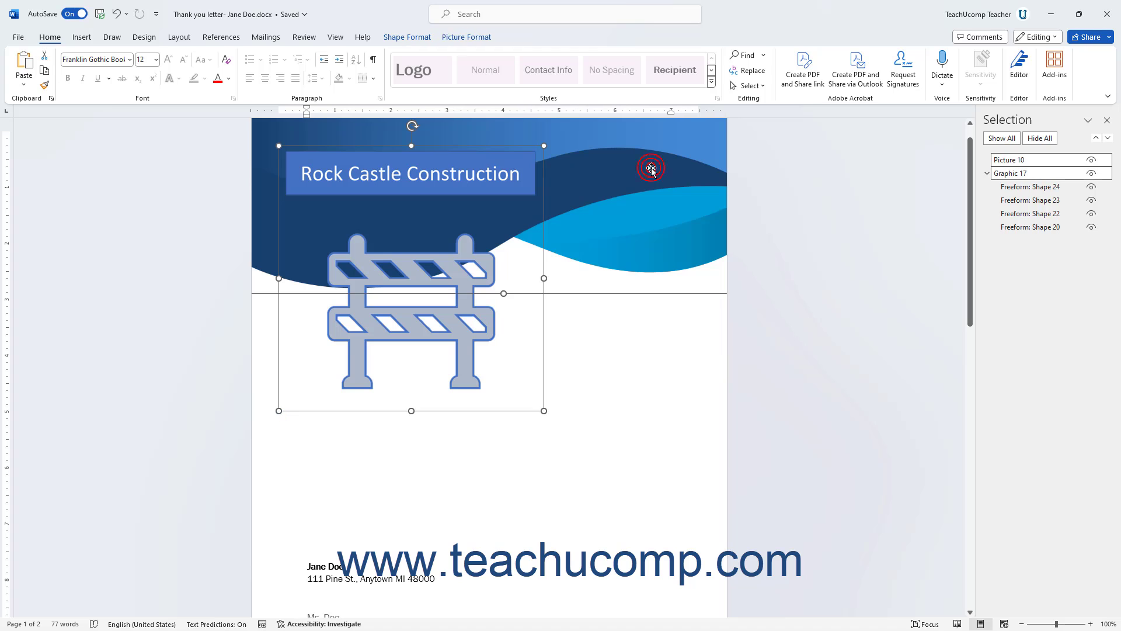
pyautogui.click(484, 37)
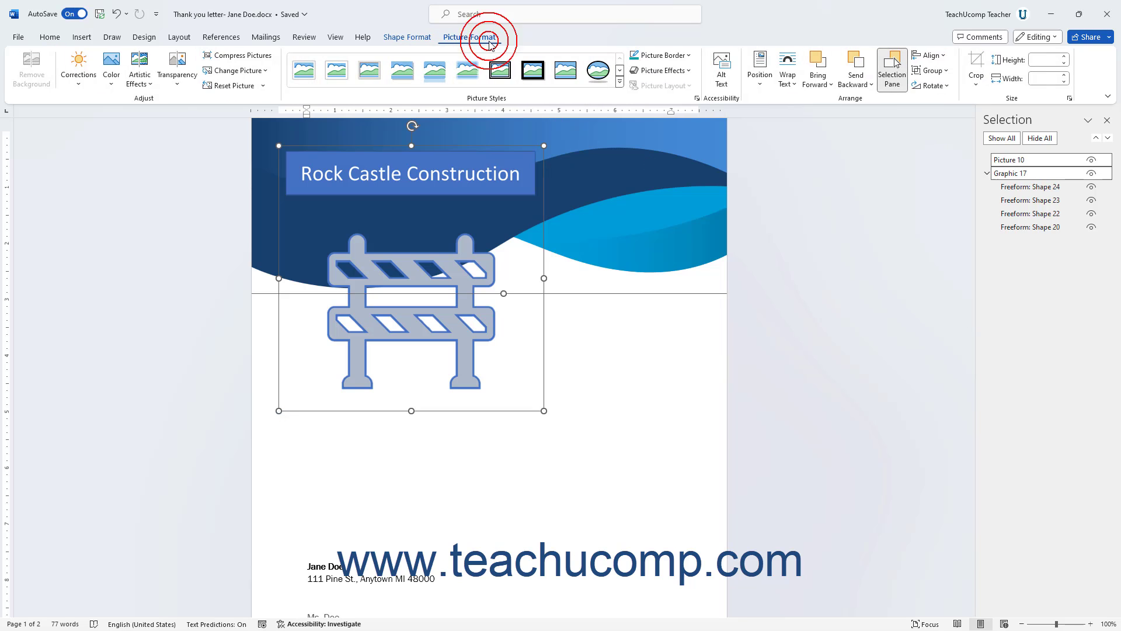
pyautogui.click(940, 72)
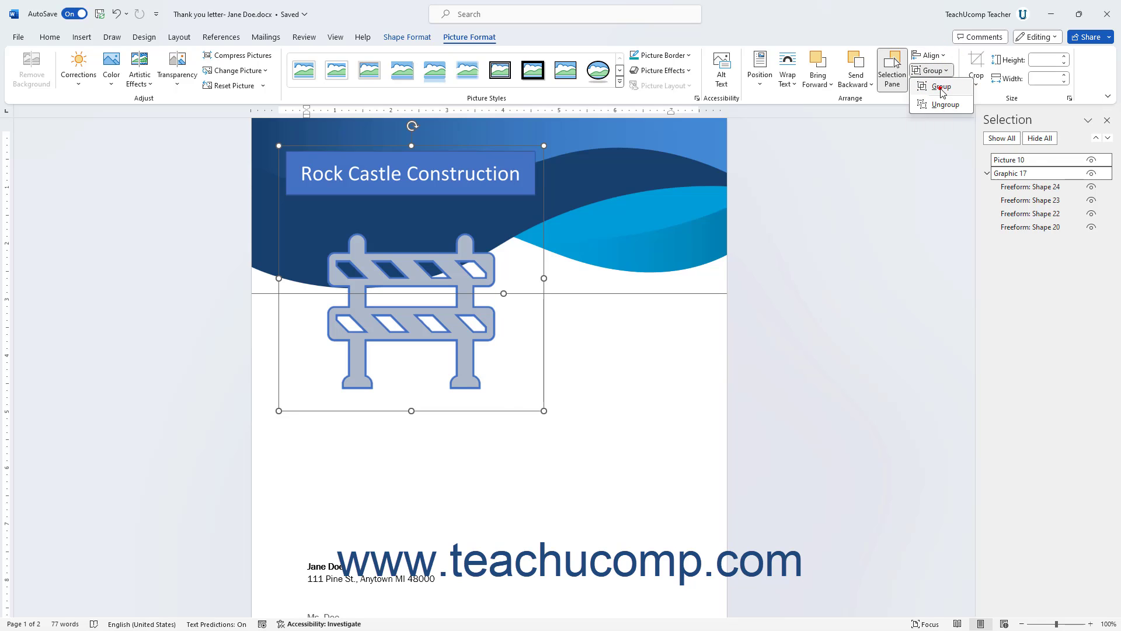
pyautogui.click(941, 89)
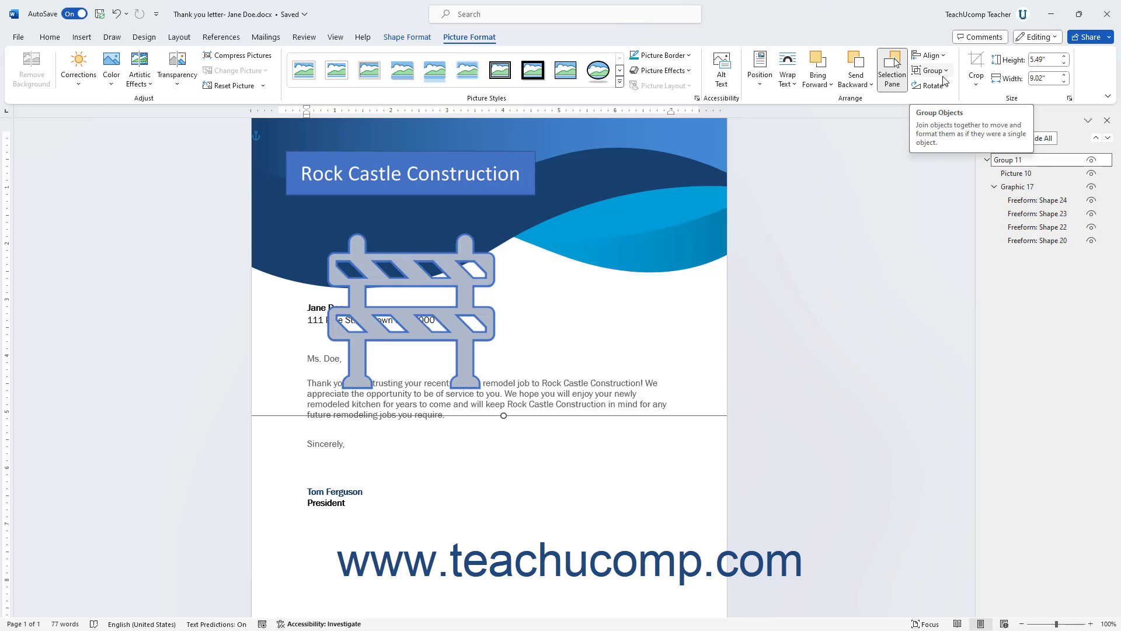
# - Ungroup the combined logo picture and header graphic
pyautogui.click(944, 81)
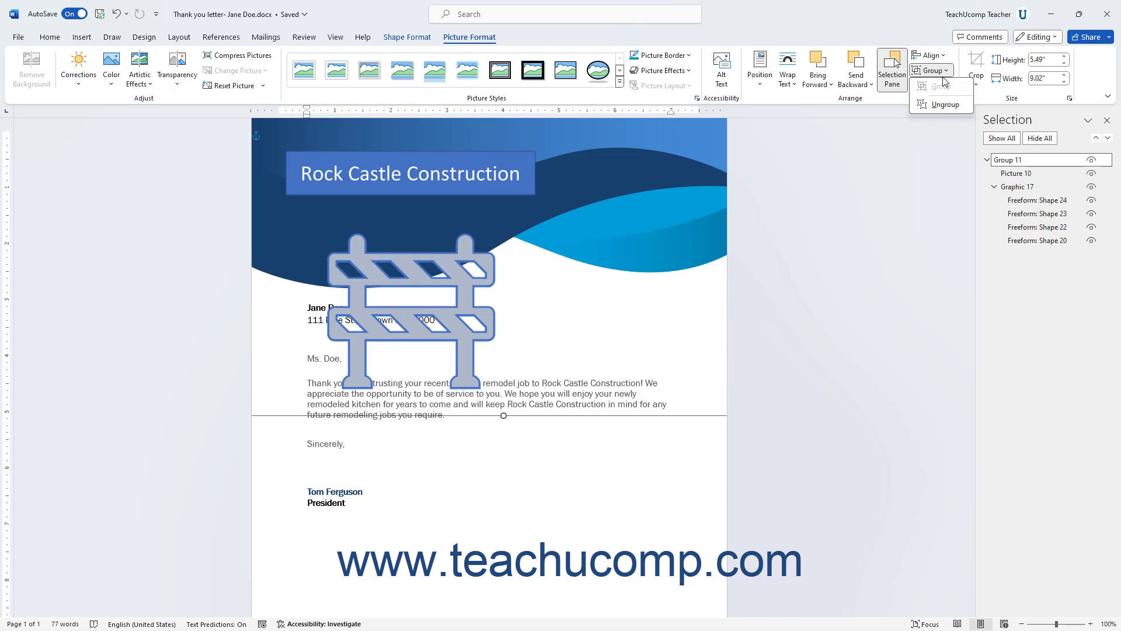
pyautogui.click(946, 104)
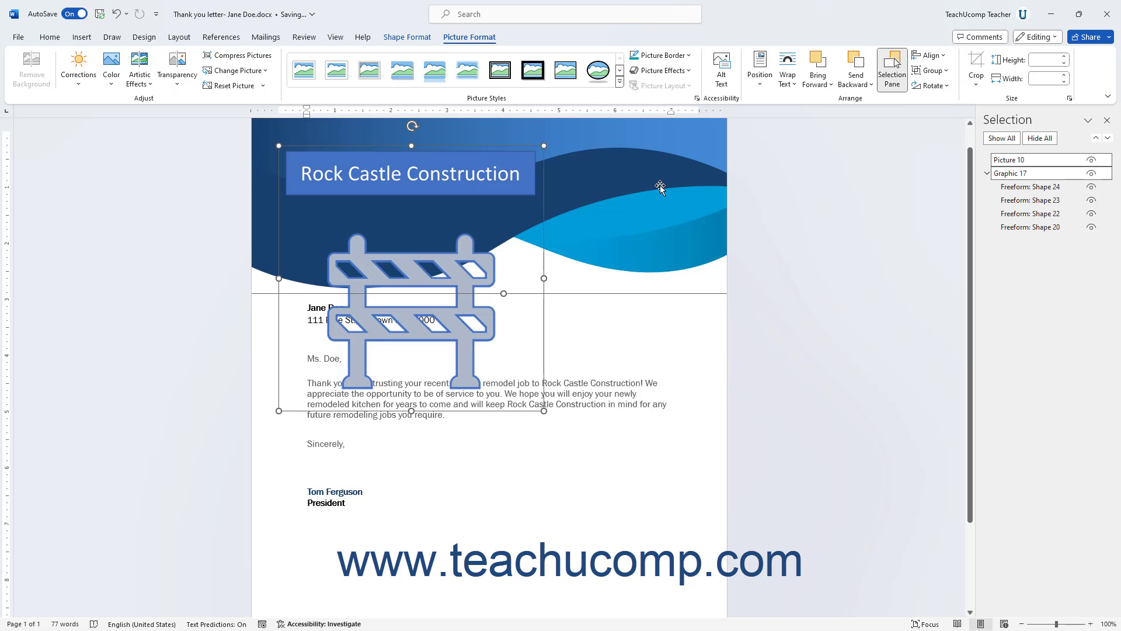
# - Set the text wrapping of the logo picture alone to Top and Bottom
pyautogui.click(603, 307)
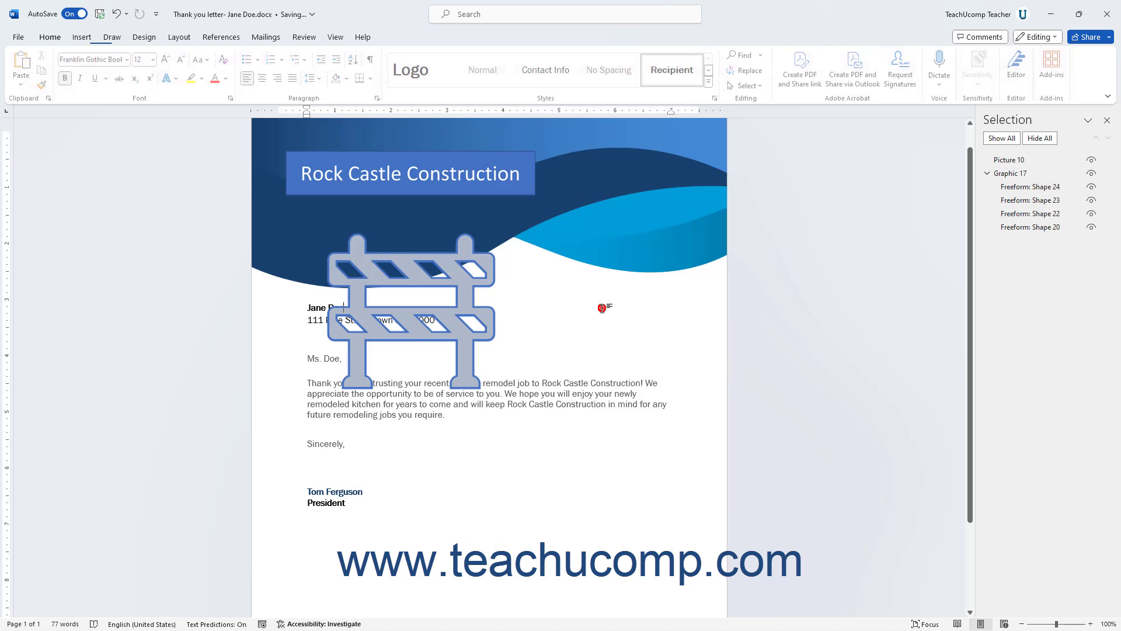
pyautogui.click(452, 252)
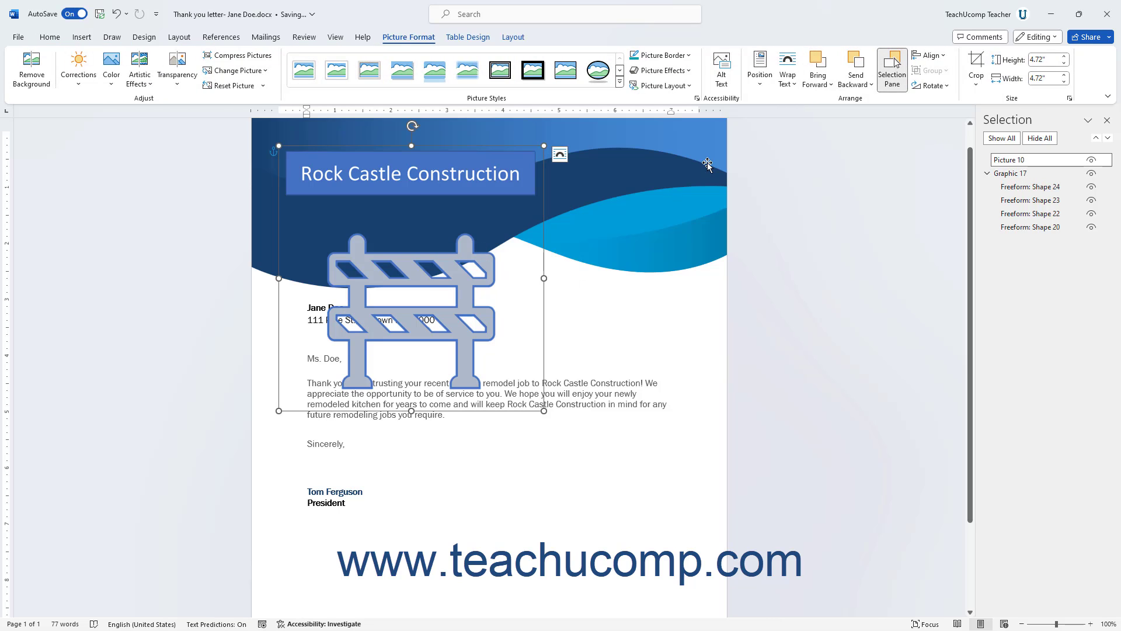
pyautogui.click(786, 85)
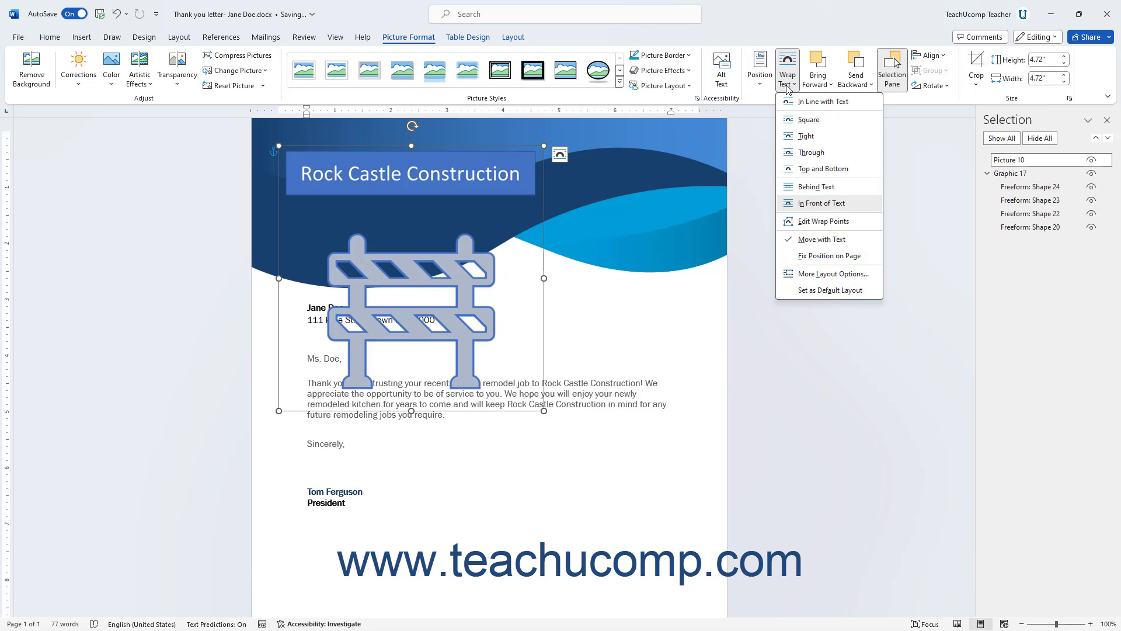
pyautogui.click(811, 169)
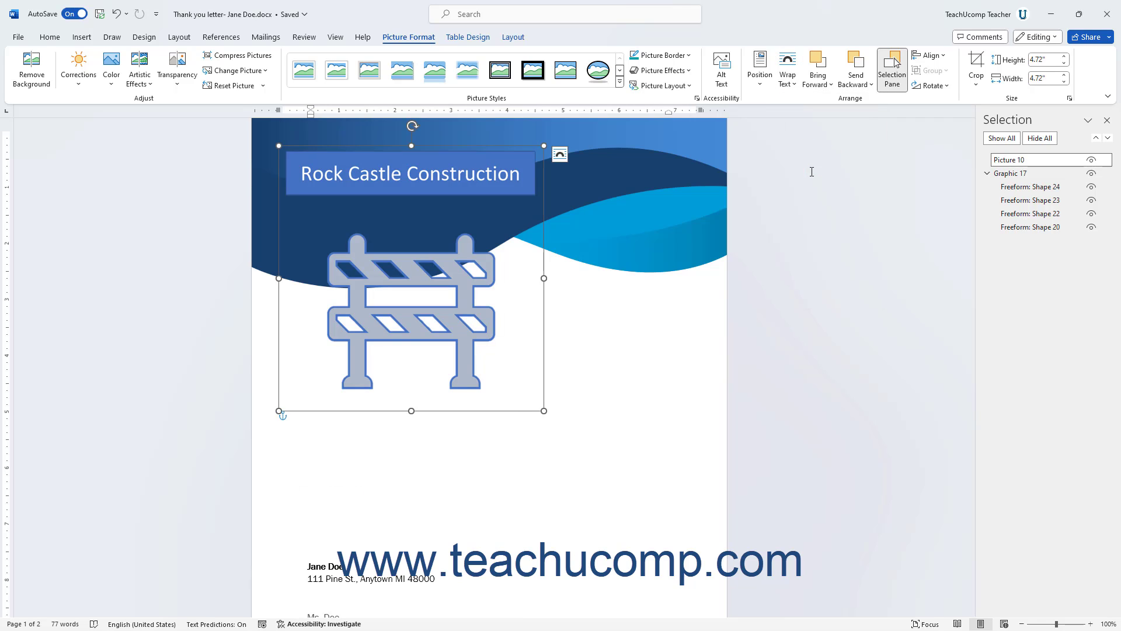
pyautogui.click(932, 86)
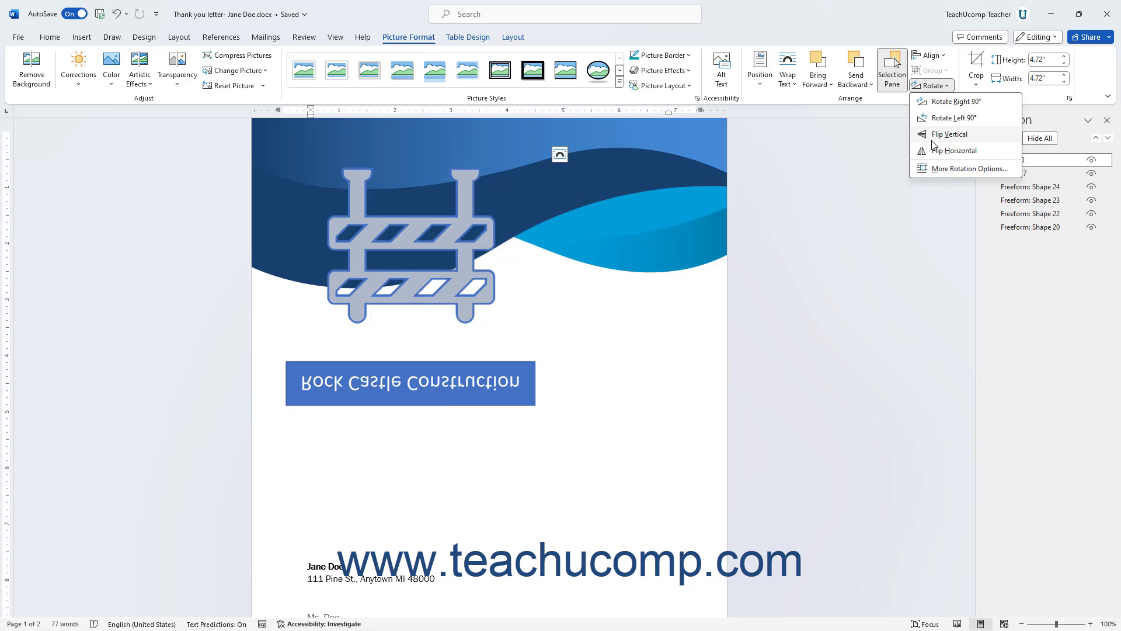
pyautogui.click(946, 87)
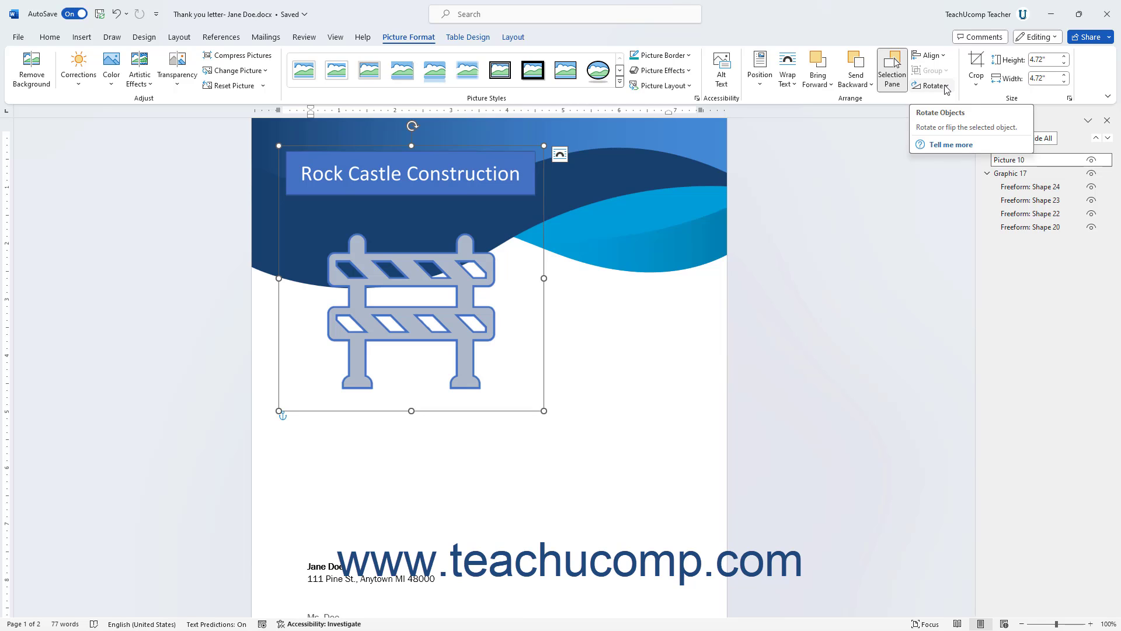
# - Crop the logo picture from its lower edge to a height of about 1.01", keeping only the company name banner
pyautogui.click(976, 60)
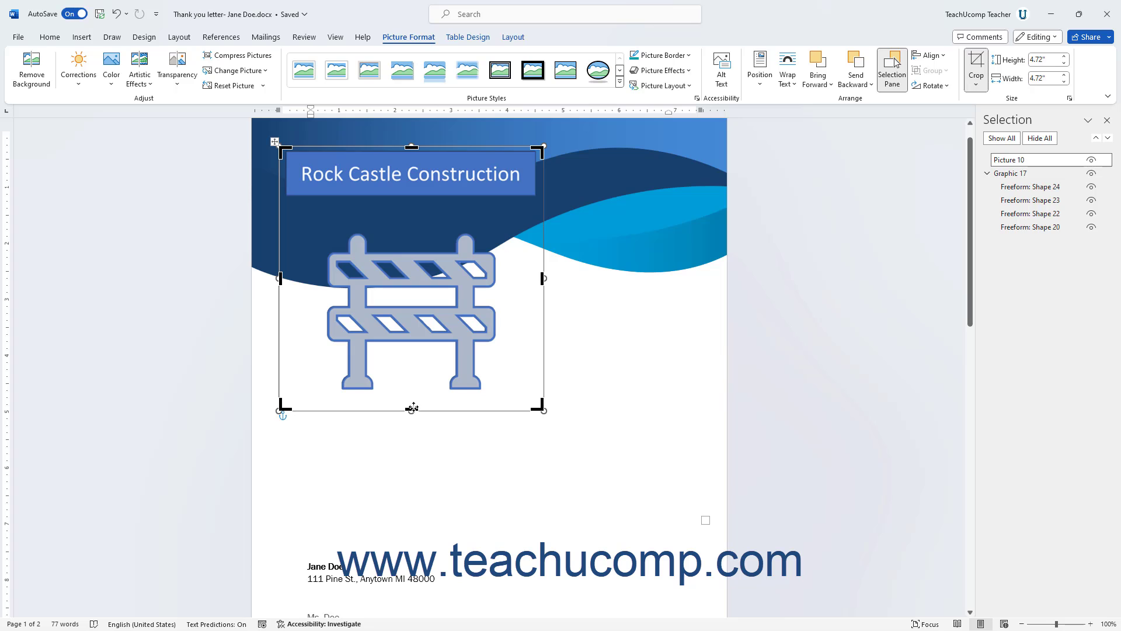
pyautogui.moveTo(412, 409); pyautogui.dragTo(410, 202)
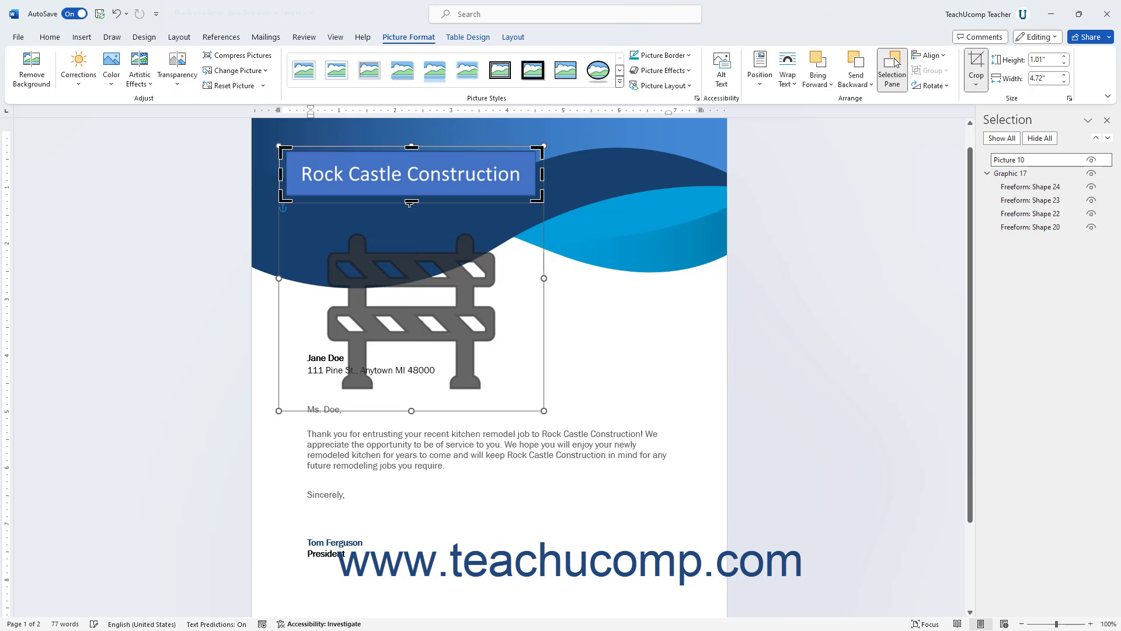
pyautogui.click(980, 64)
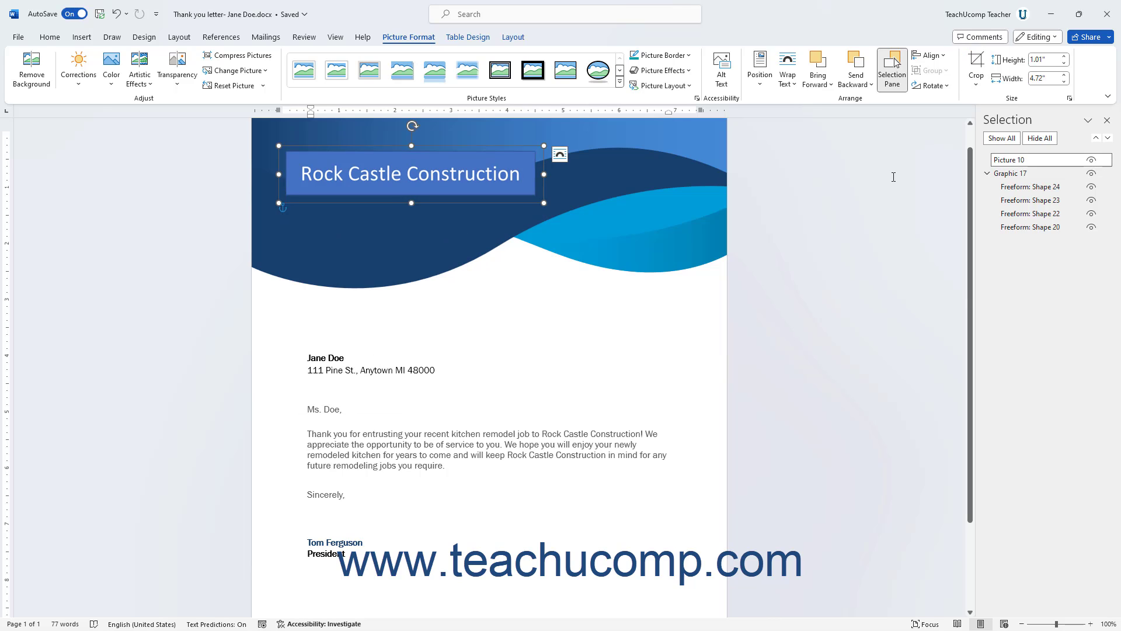
# - Extend the logo picture's crop area down again to about 4.76" high to restore the barricade
pyautogui.click(981, 64)
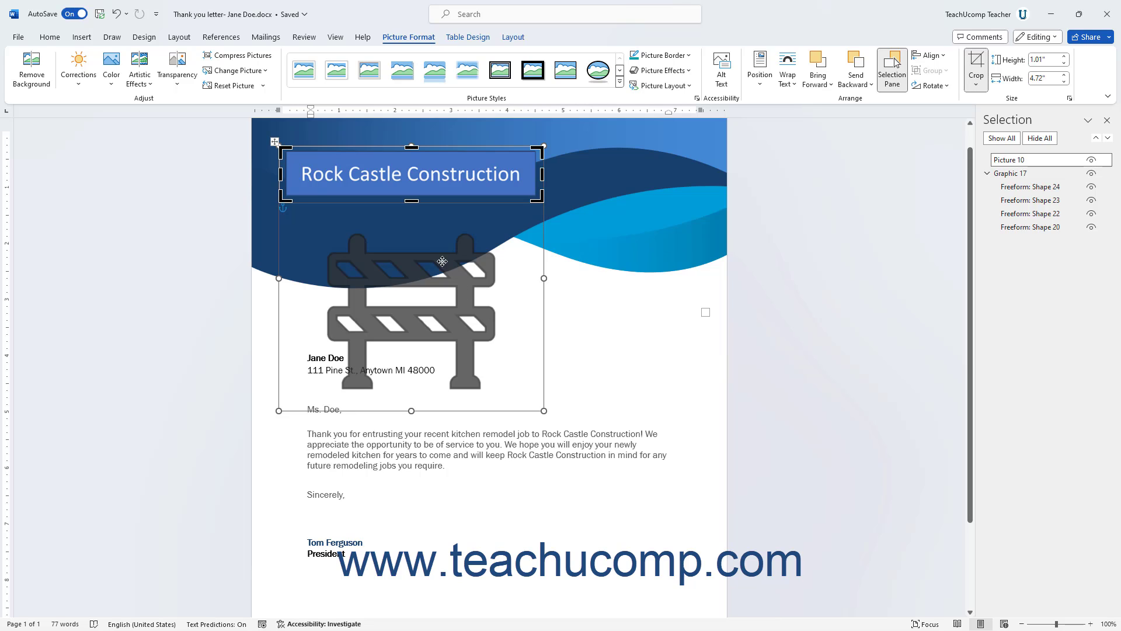
pyautogui.moveTo(411, 203); pyautogui.dragTo(416, 411)
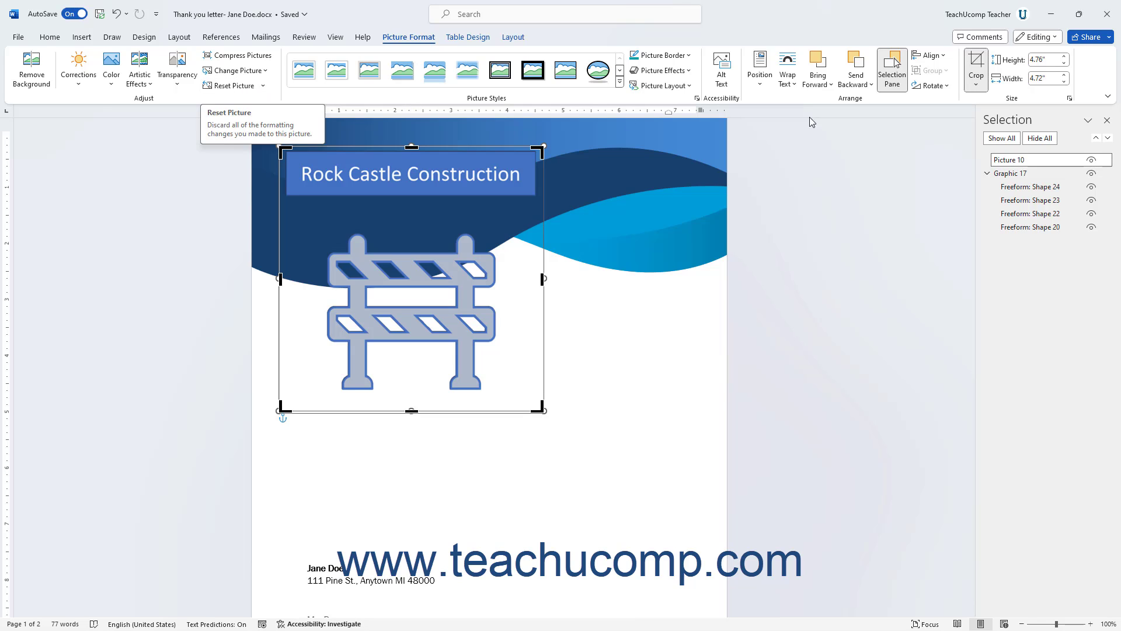
pyautogui.press('Escape')
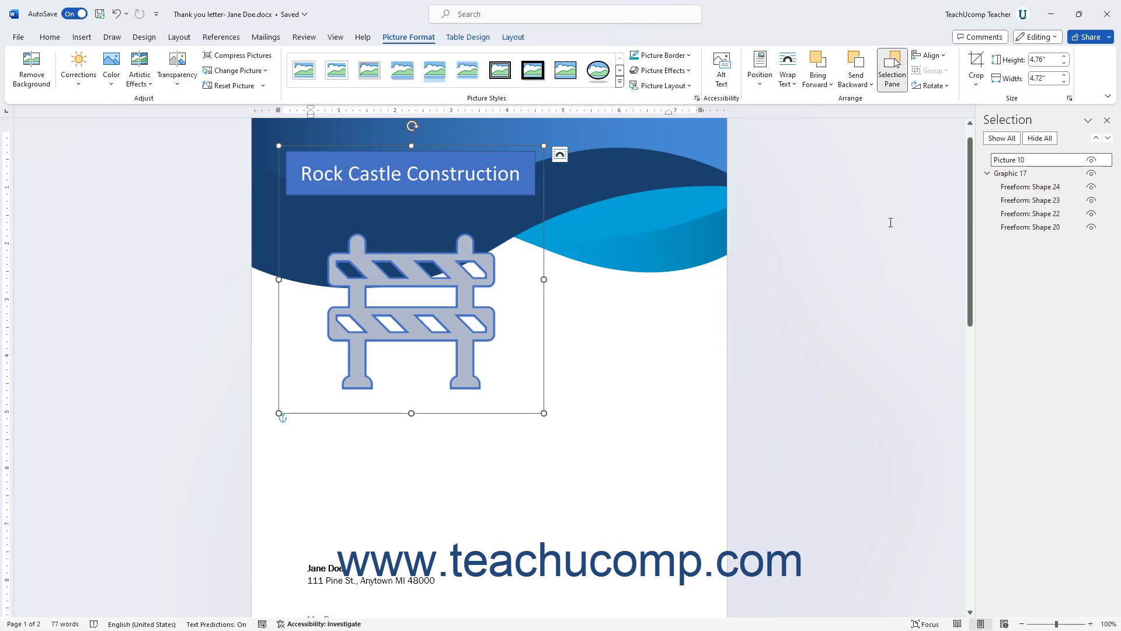
# - Crop the logo picture to a triangle shape and undo that crop
pyautogui.click(980, 88)
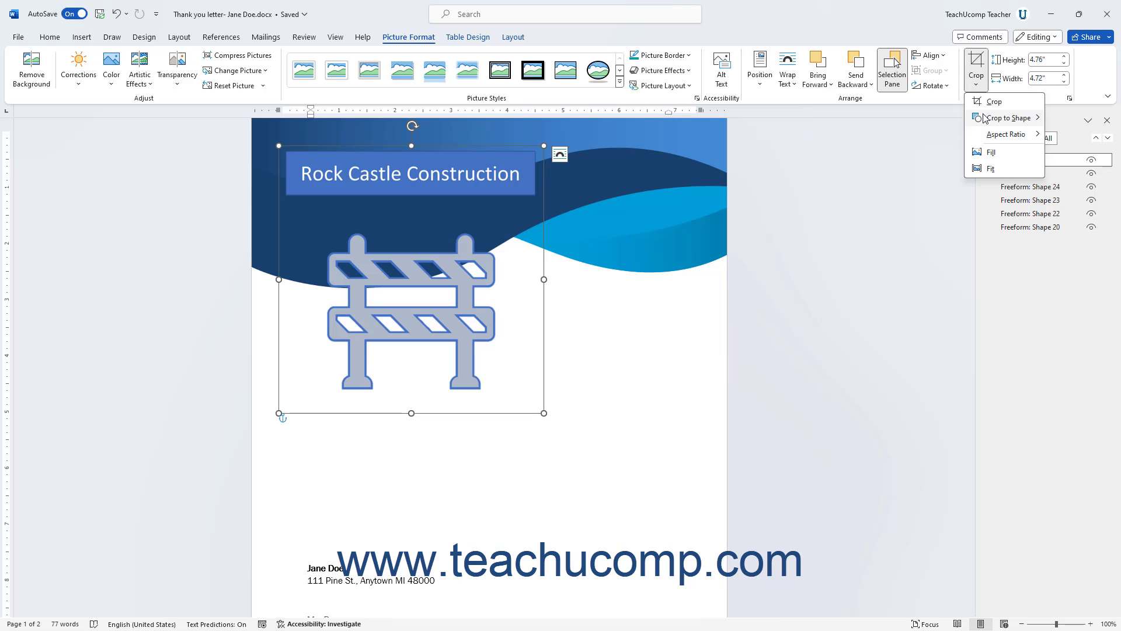
pyautogui.moveTo(986, 119)
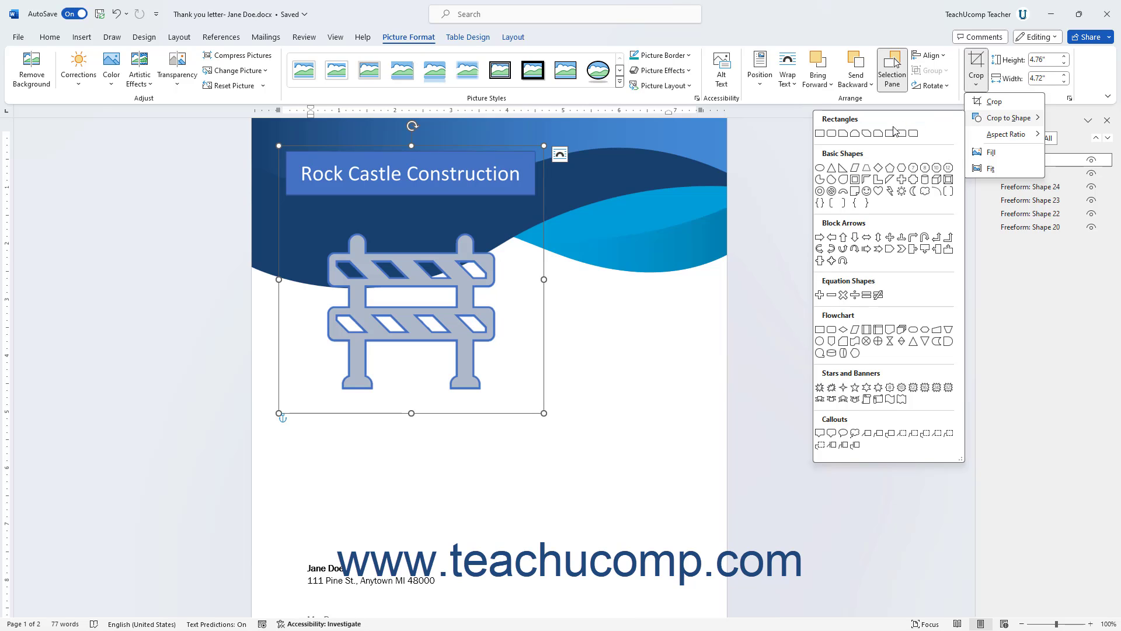
pyautogui.click(890, 168)
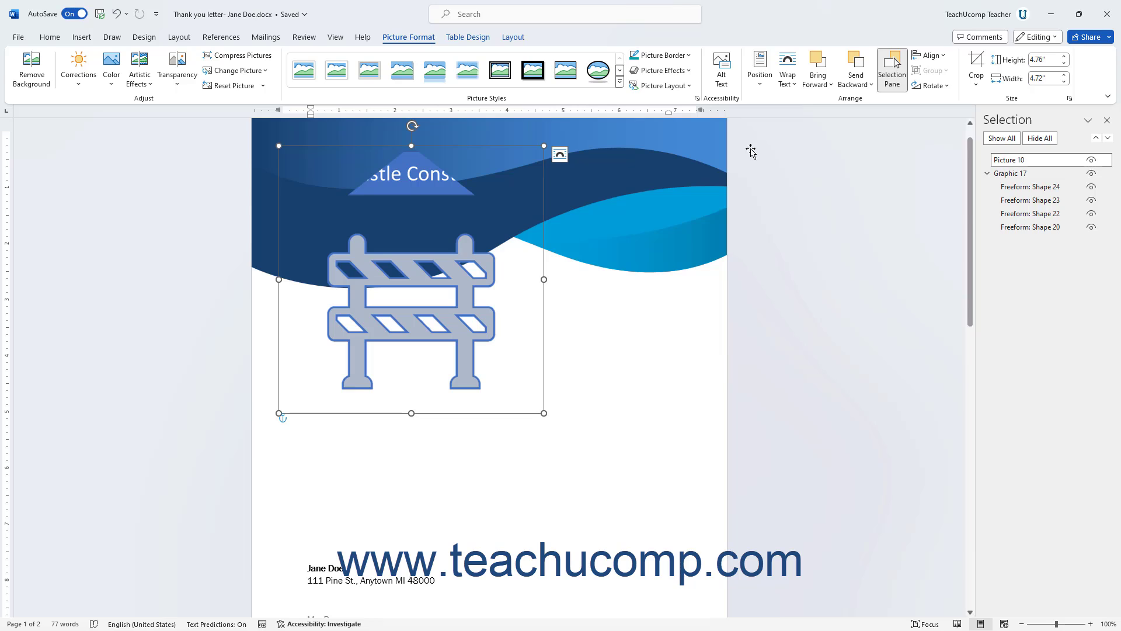
pyautogui.click(116, 14)
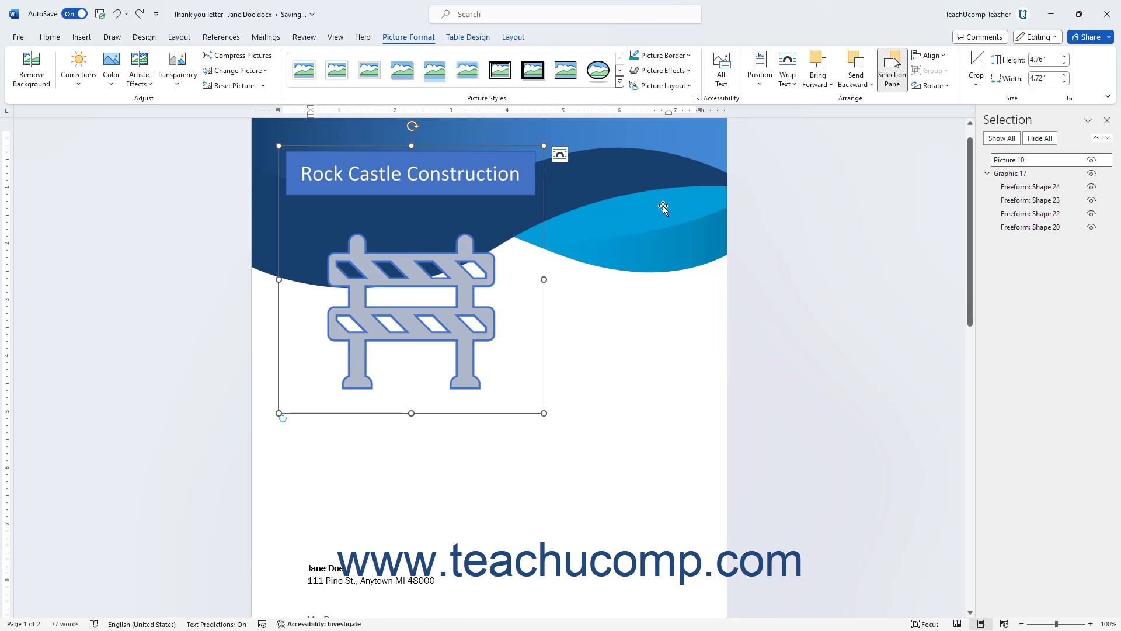
# - Crop the logo picture to a landscape 16:9 aspect ratio and undo that crop
pyautogui.click(976, 87)
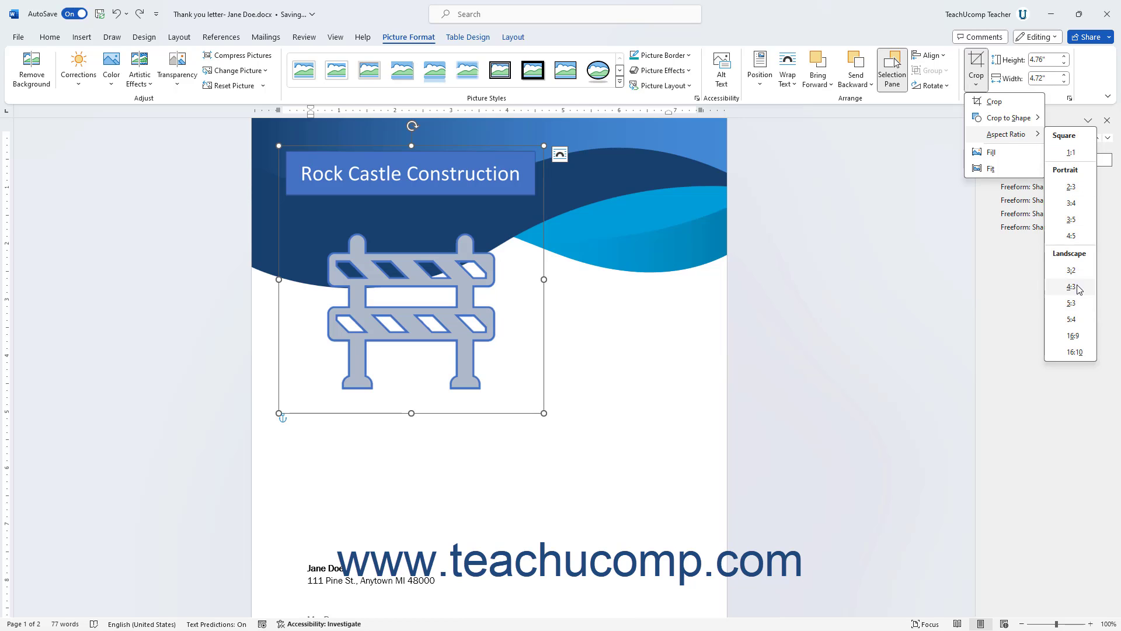
pyautogui.click(1075, 335)
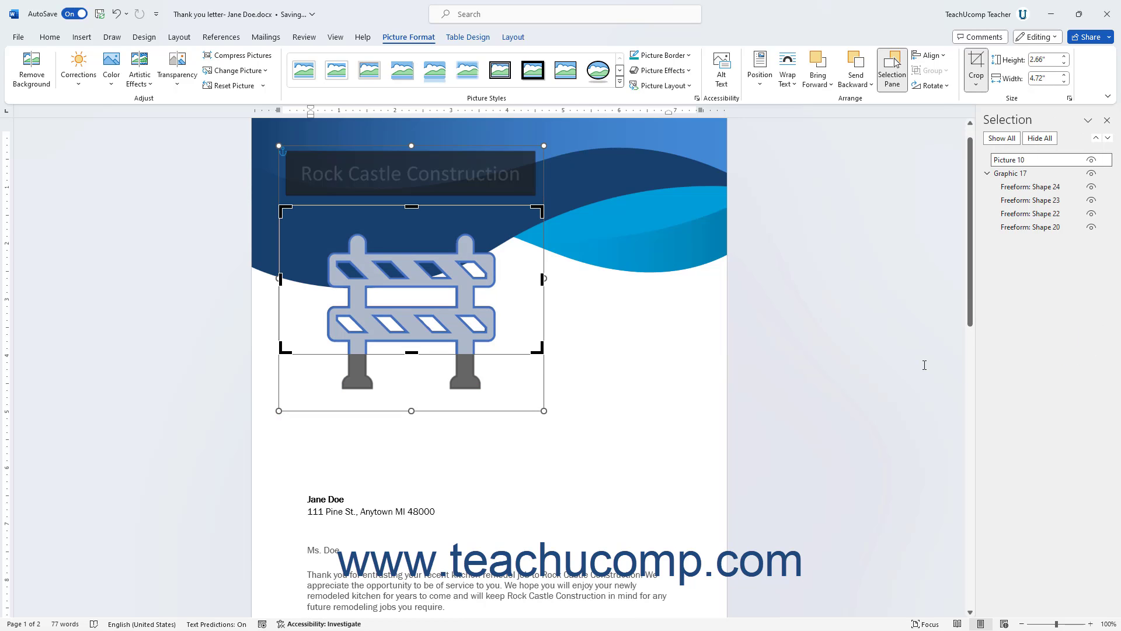
pyautogui.click(975, 65)
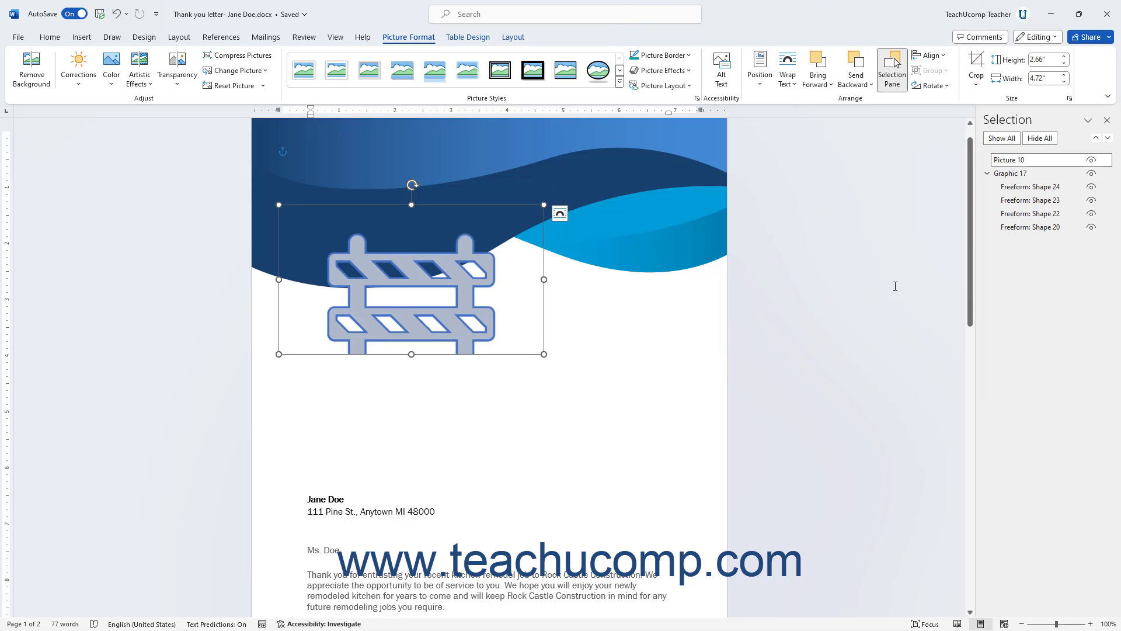
pyautogui.click(117, 15)
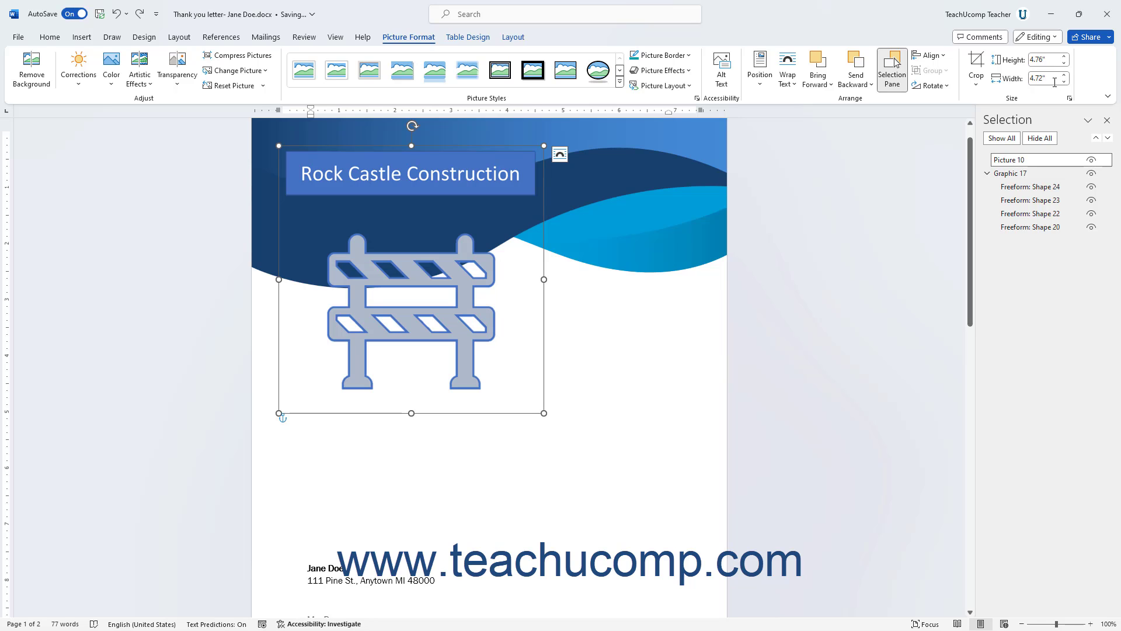
# - Reduce the logo picture's height to 0.8" with its proportions kept
pyautogui.click(1064, 63)
pyautogui.click(1064, 63)
pyautogui.click(1064, 64)
pyautogui.click(1064, 63)
pyautogui.click(1064, 63)
pyautogui.click(1064, 64)
pyautogui.click(1064, 64)
pyautogui.click(1064, 63)
pyautogui.click(1065, 64)
pyautogui.click(1065, 64)
pyautogui.click(1064, 63)
pyautogui.click(1065, 63)
pyautogui.click(1065, 64)
pyautogui.click(1065, 64)
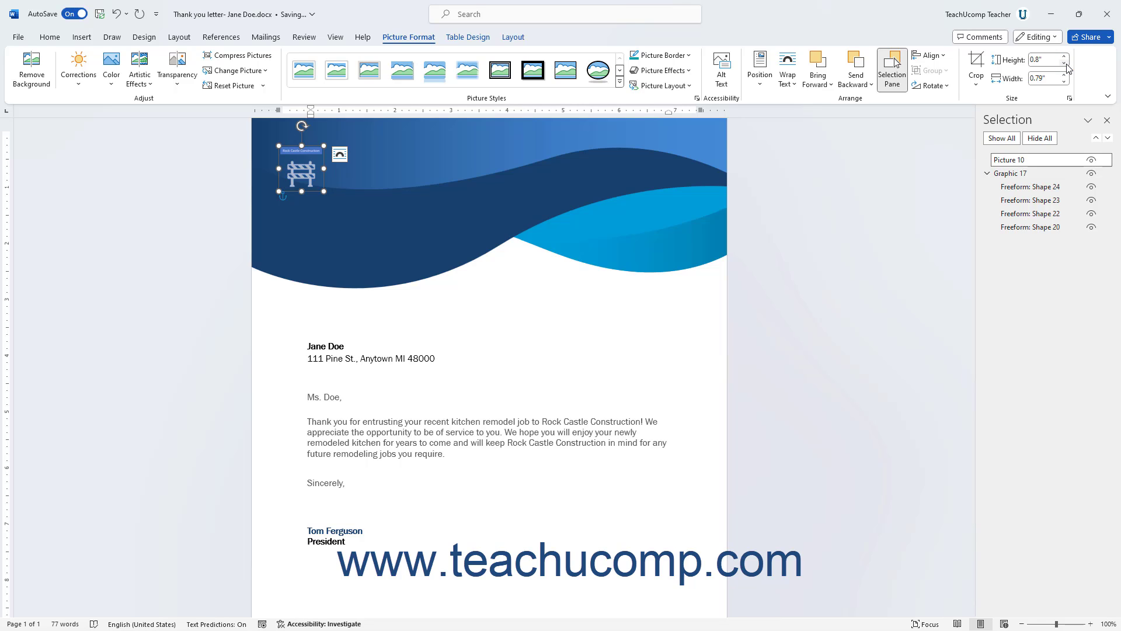
# - Scale the logo picture to 20% of its original height and width in its layout size settings
pyautogui.click(1071, 98)
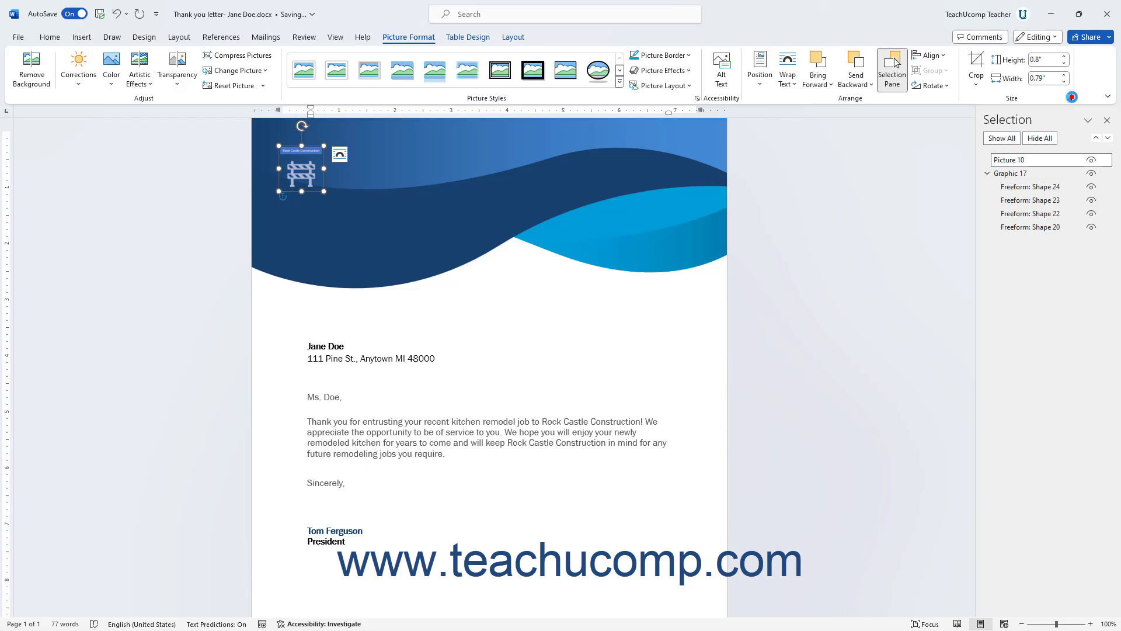
pyautogui.click(526, 203)
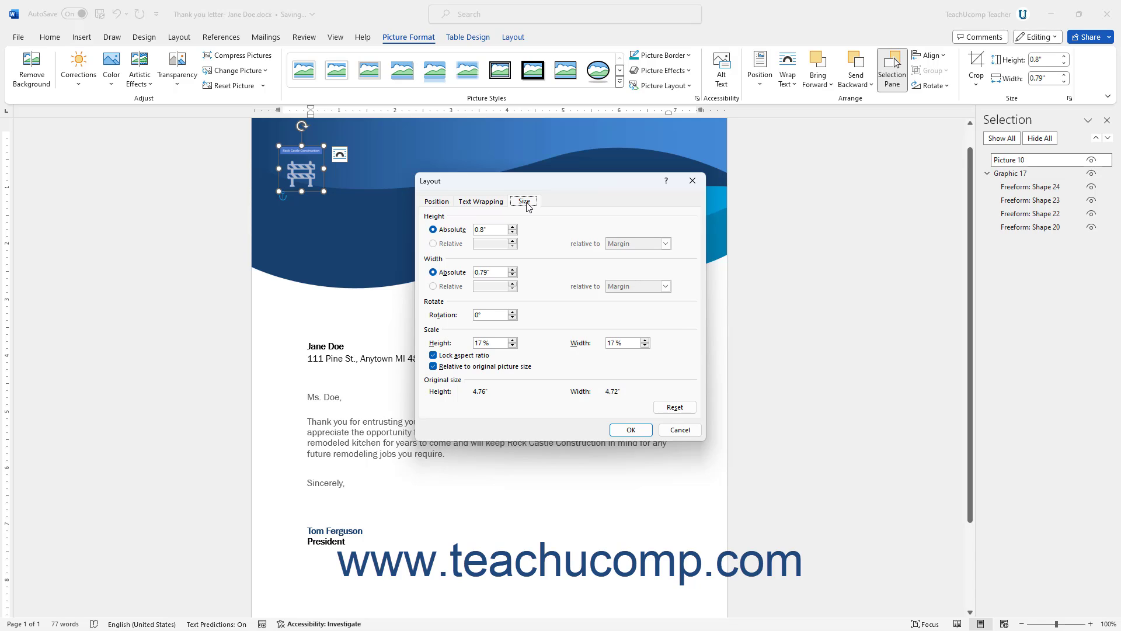
pyautogui.click(497, 231)
pyautogui.click(434, 355)
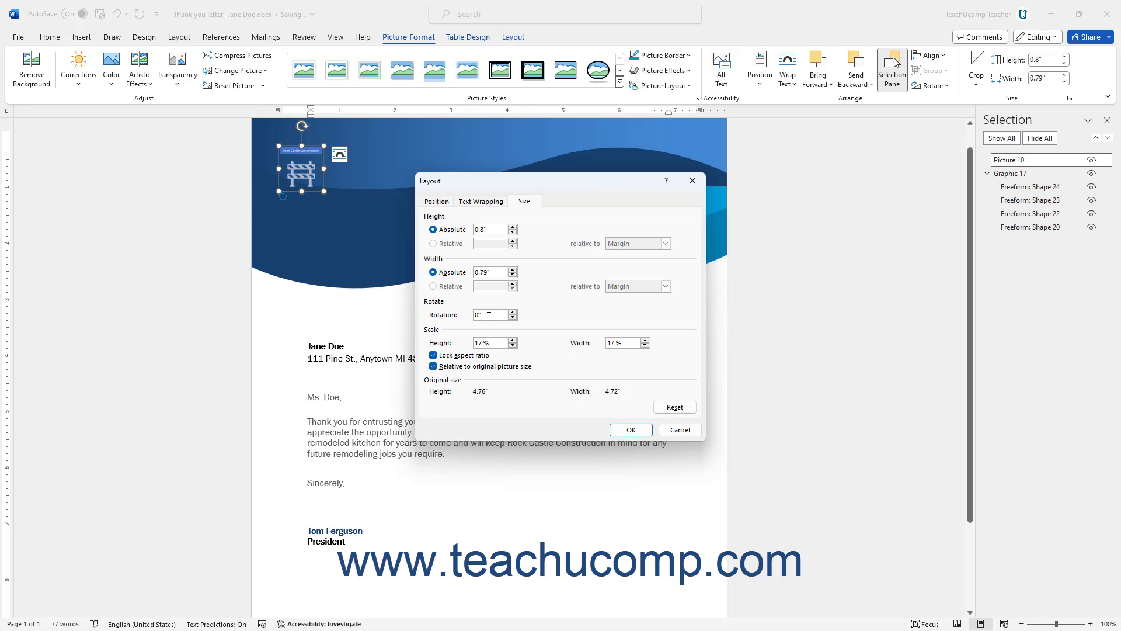
pyautogui.click(495, 342)
pyautogui.moveTo(482, 342); pyautogui.dragTo(468, 347)
pyautogui.write('20')
pyautogui.press('Tab')
pyautogui.click(612, 430)
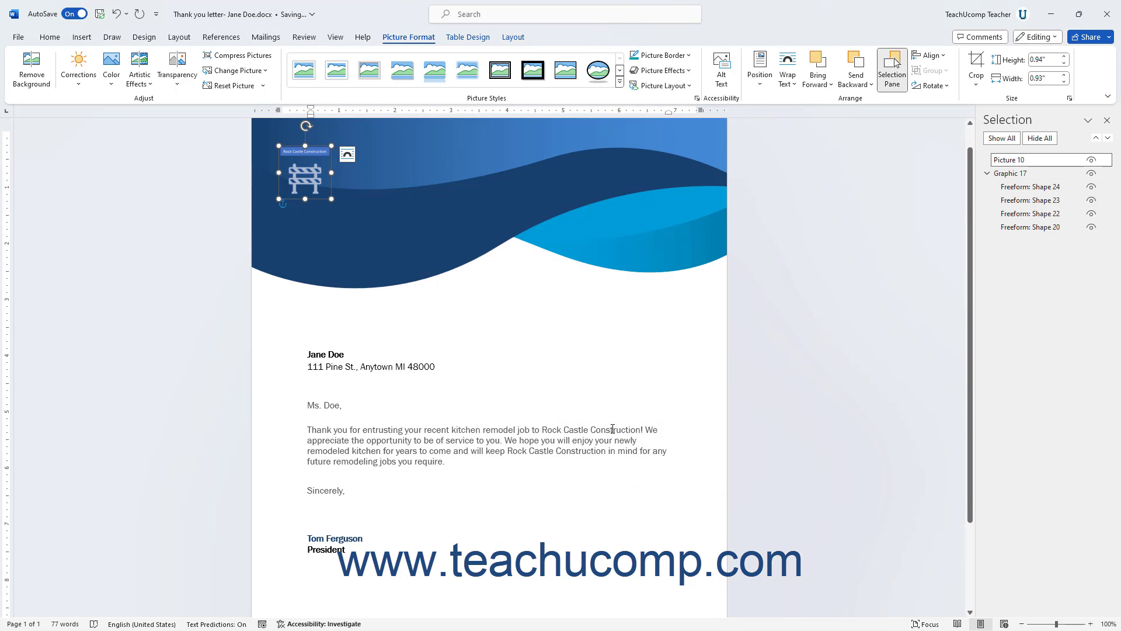
# - Reset the logo picture to its original size through its layout size settings
pyautogui.click(1070, 98)
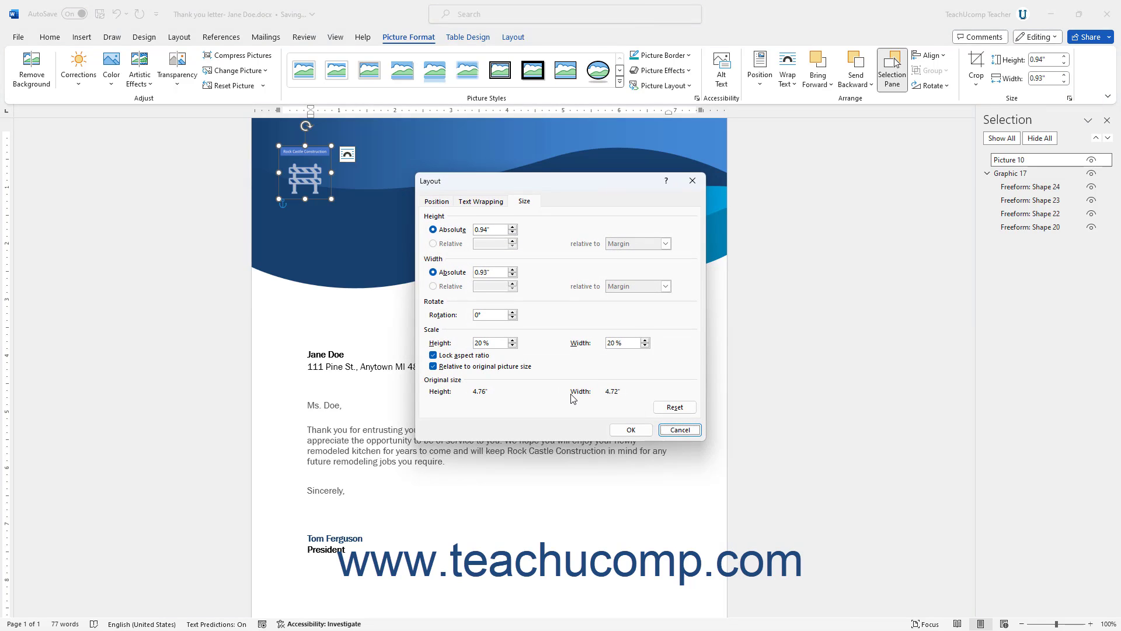
pyautogui.click(674, 407)
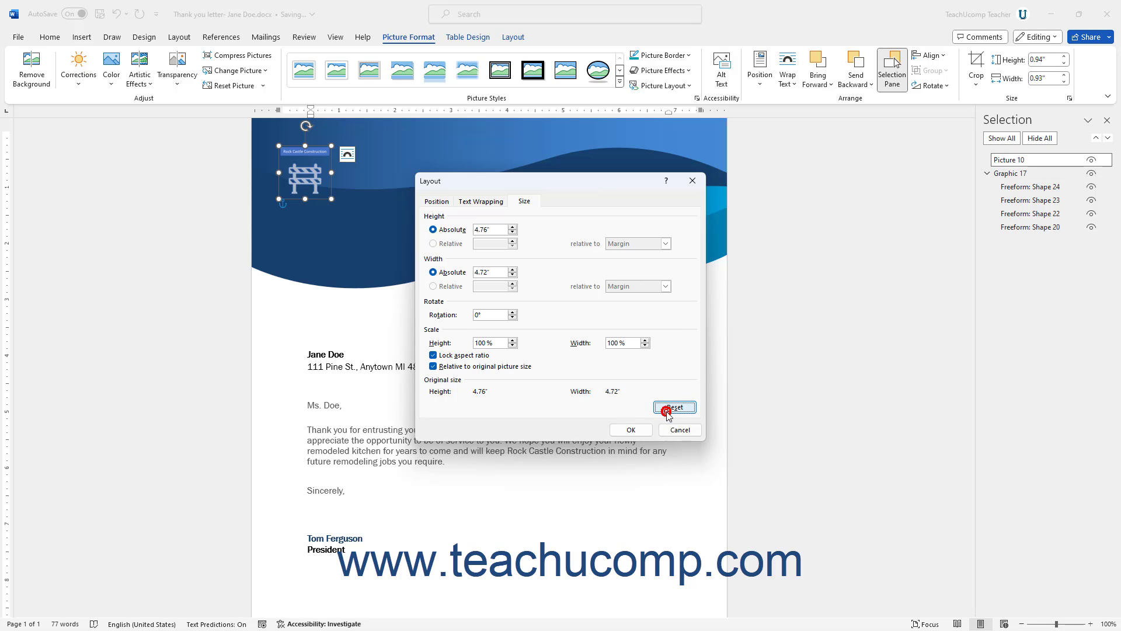
pyautogui.click(636, 434)
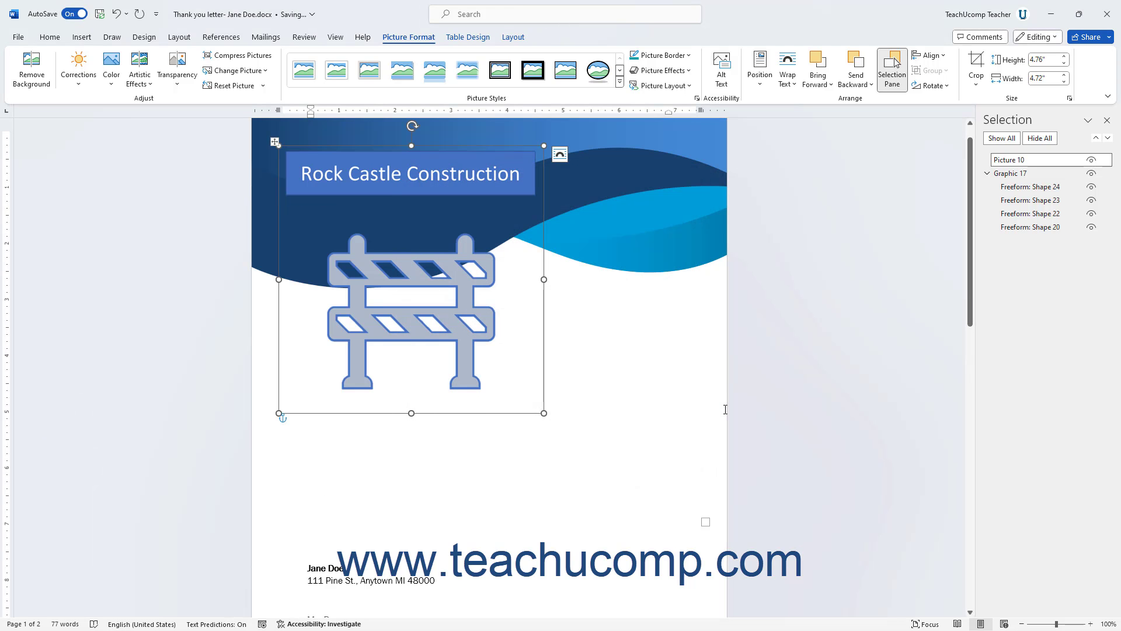